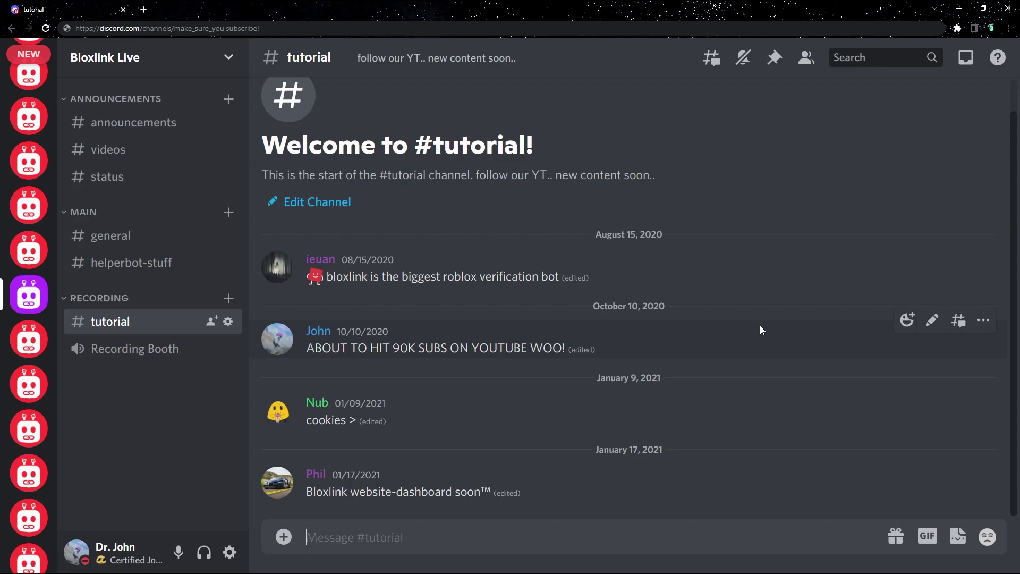
Run Bloxlink's /getinfo with a Roblox username as roblox_name, then run /getrole.
{"action": "type", "text": "/"}
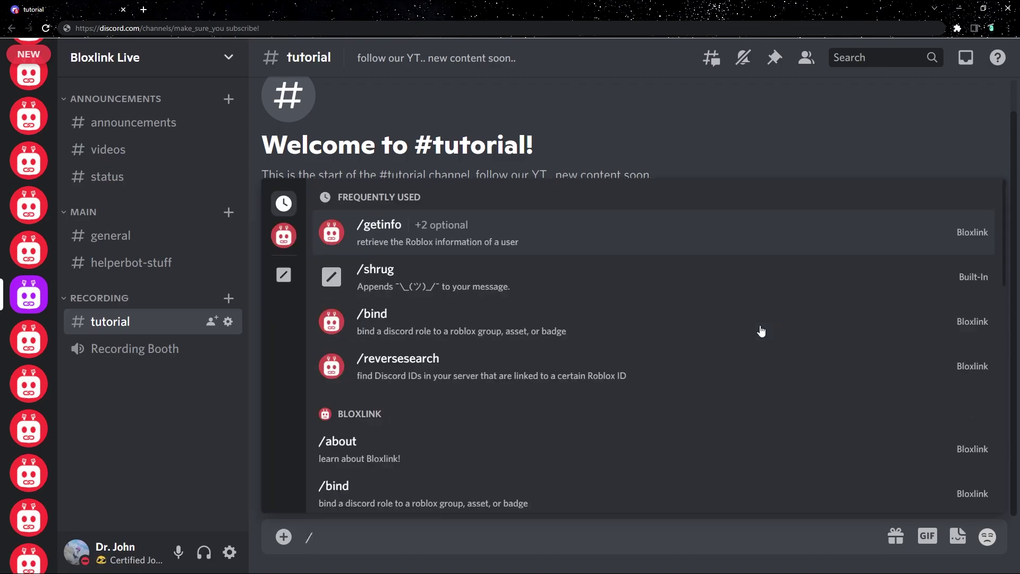
{"action": "type", "text": "getinfo"}
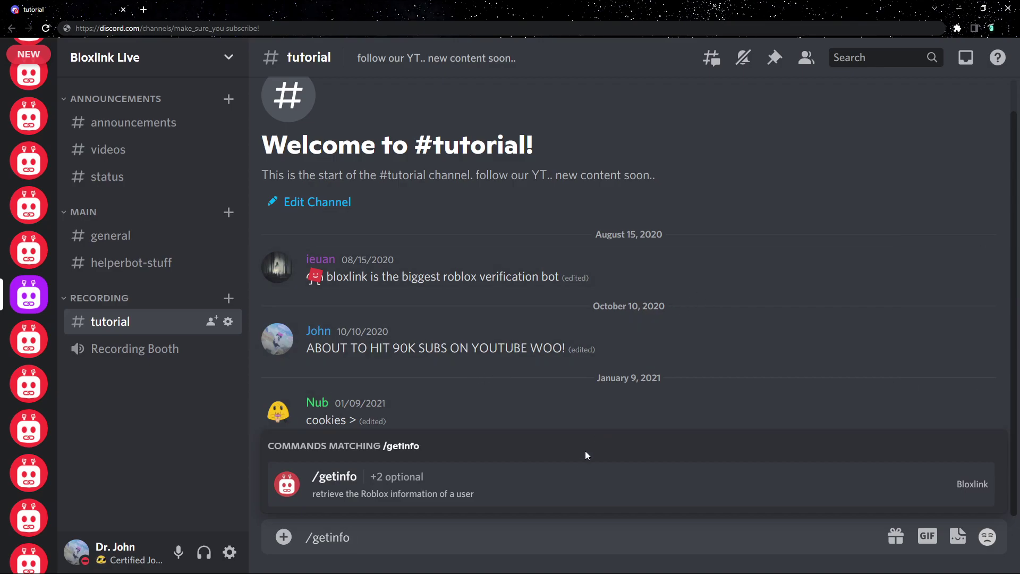
{"action": "left_click", "coordinate": [557, 487]}
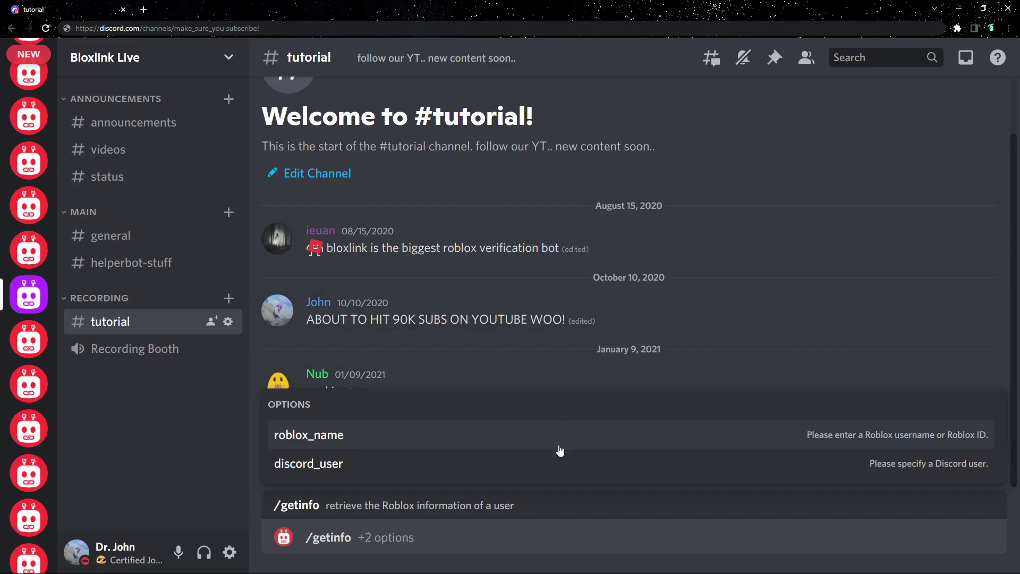
{"action": "left_click", "coordinate": [600, 440]}
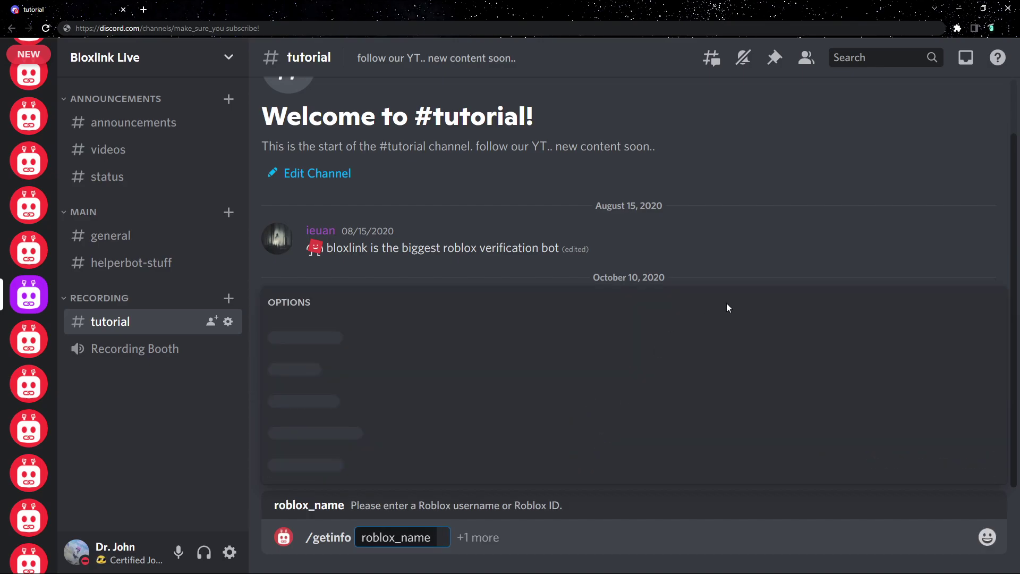
{"action": "type", "text": "JohnV50"}
{"action": "key", "text": "Return"}
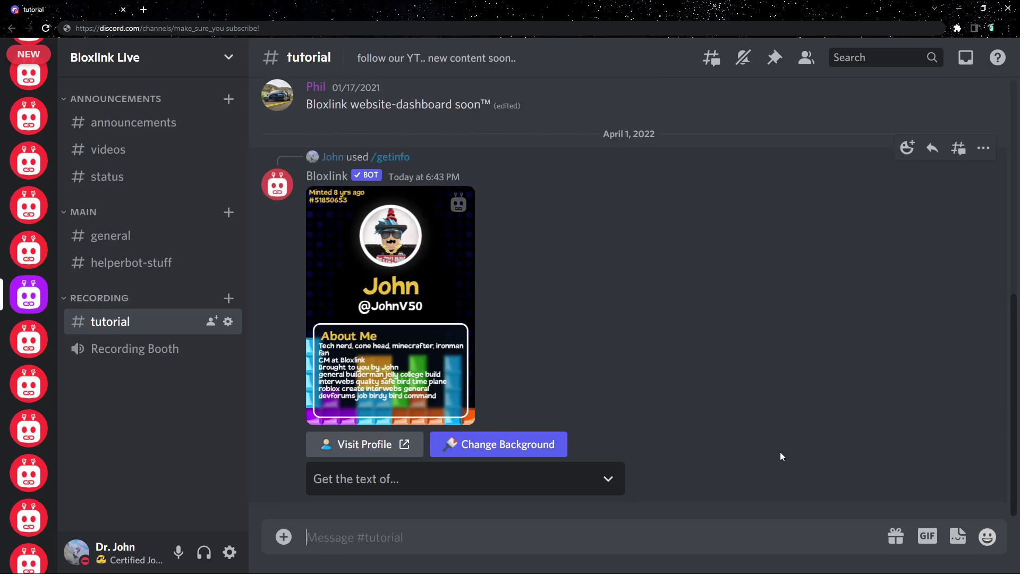
{"action": "type", "text": "/getrole"}
{"action": "key", "text": "Return"}
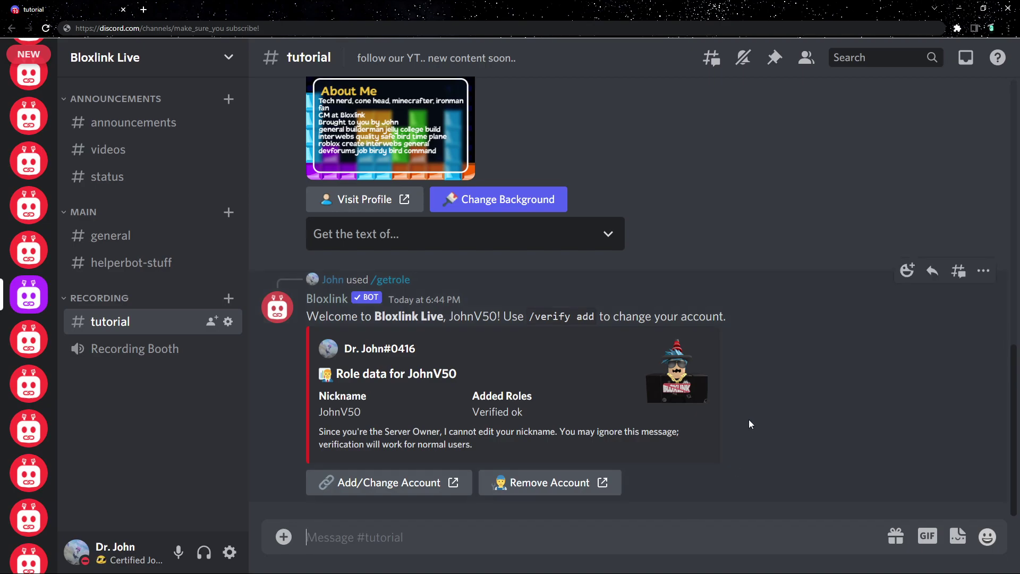
Send Bloxlink's /update with the user option set to the server owner's own member account.
{"action": "type", "text": "/update"}
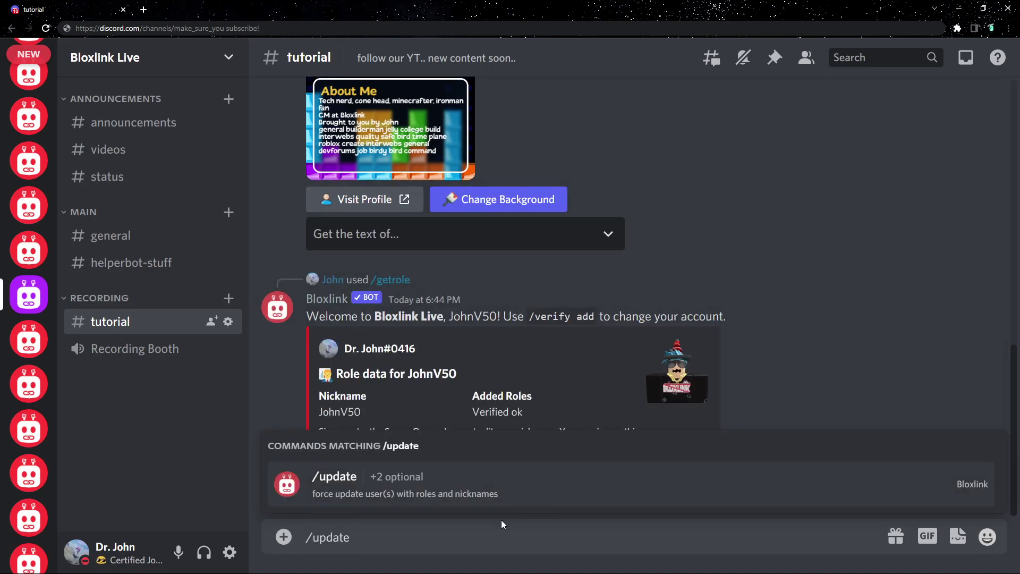
{"action": "left_click", "coordinate": [479, 489]}
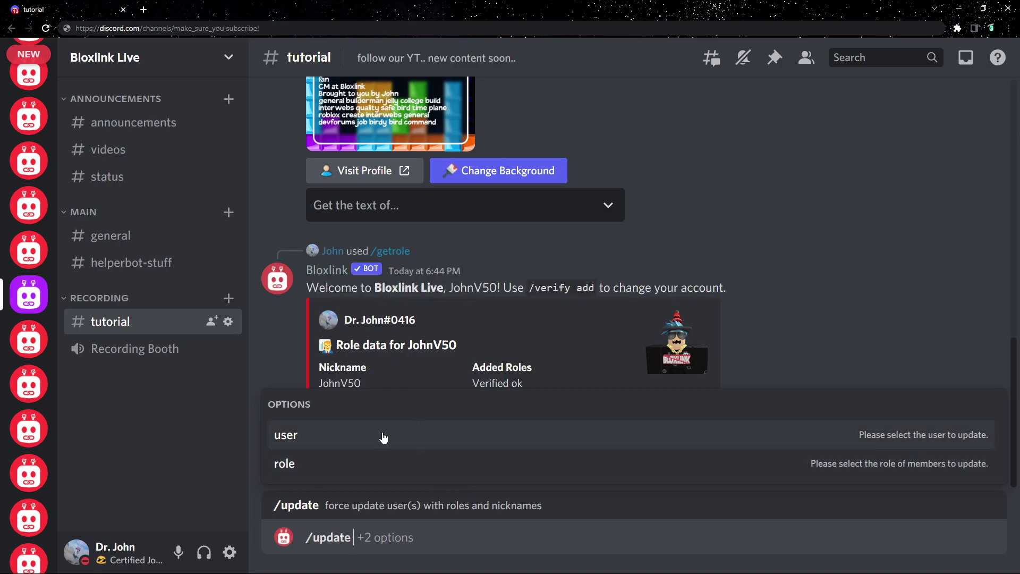
{"action": "left_click", "coordinate": [348, 437]}
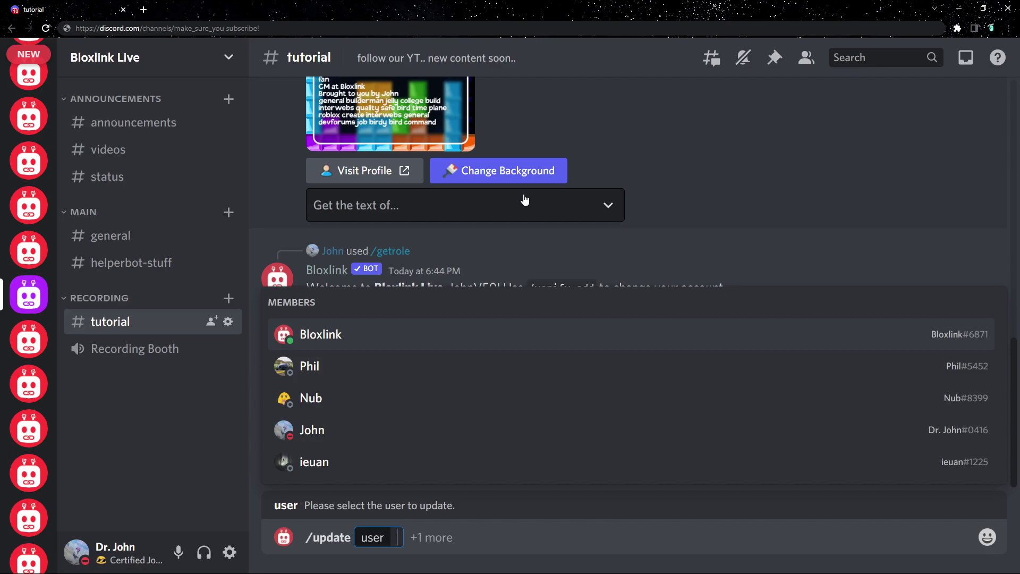
{"action": "type", "text": "john"}
{"action": "left_click", "coordinate": [519, 536]}
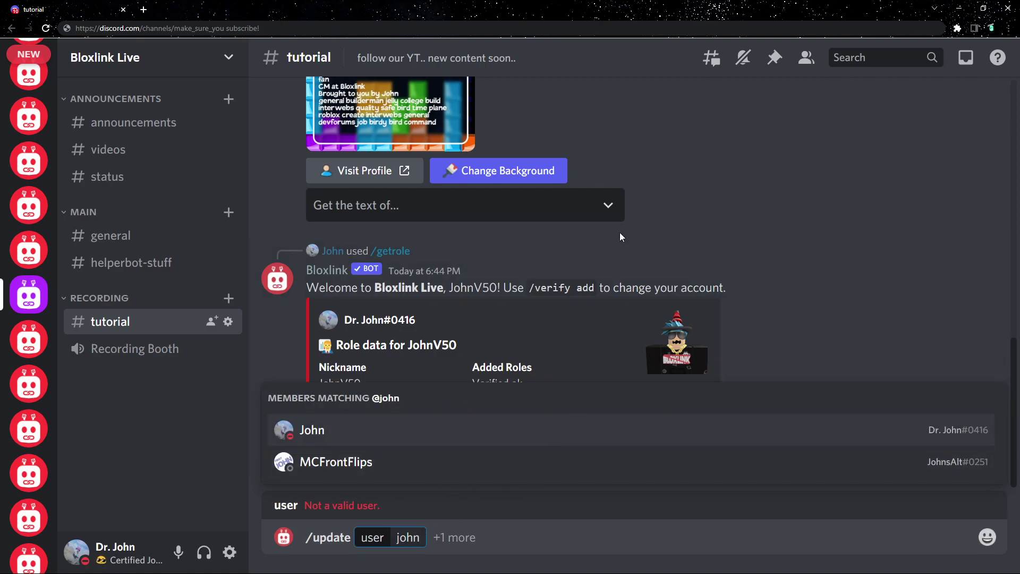
{"action": "key", "text": "Tab"}
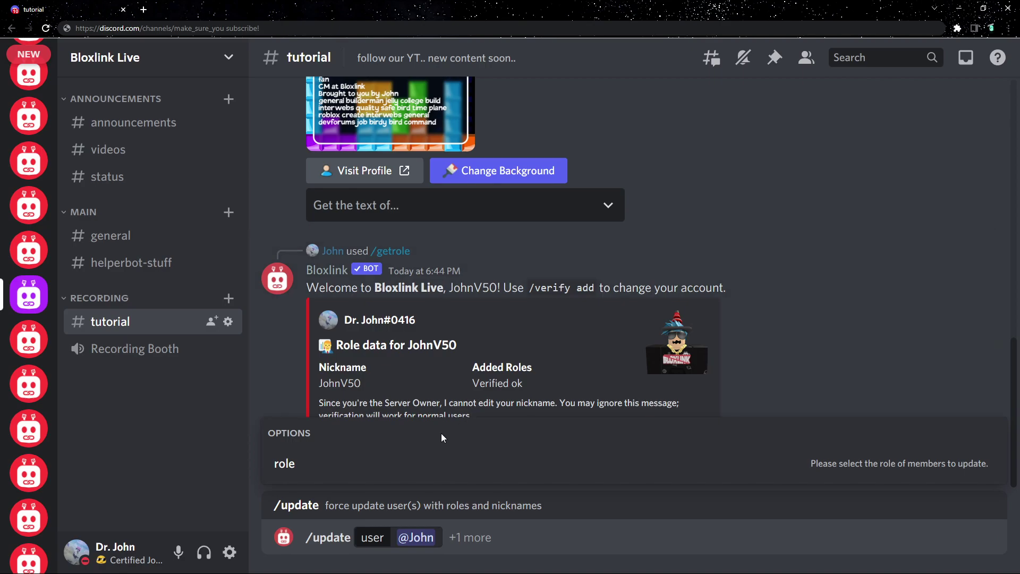
{"action": "key", "text": "Return"}
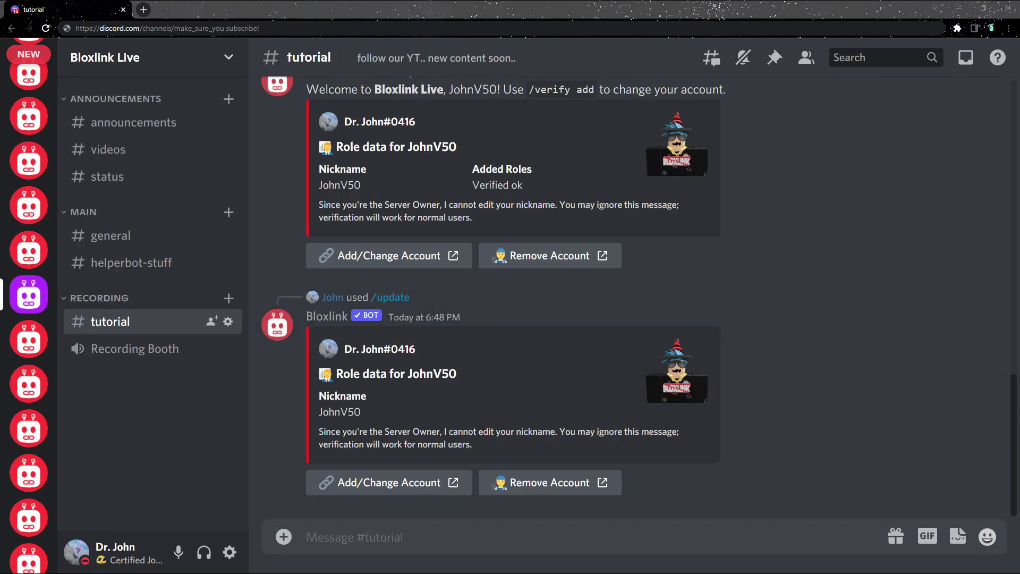
{"action": "left_click", "coordinate": [834, 342]}
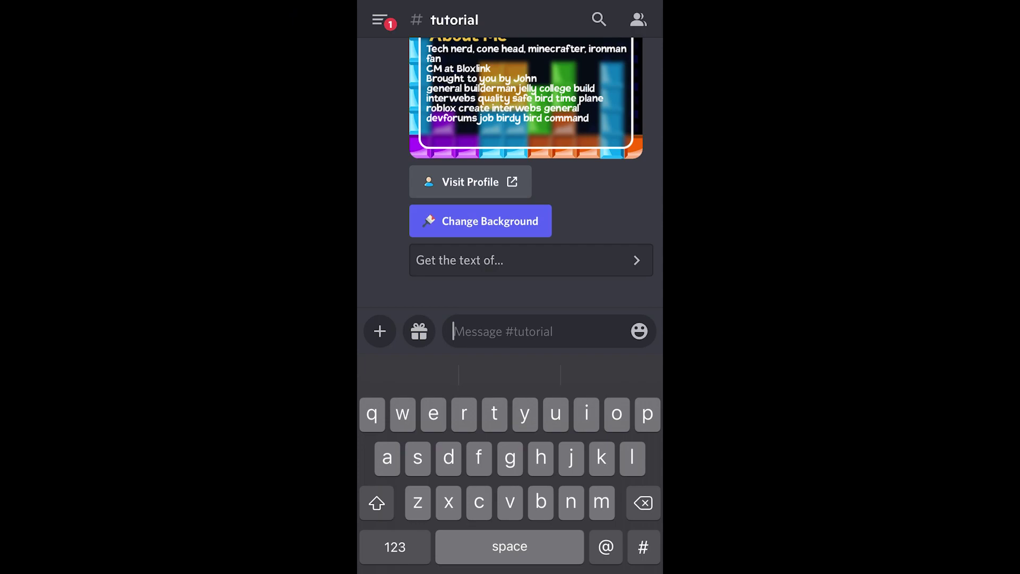
Send /getinfo with the discord_user option set to the server owner's matching member account.
{"action": "type", "text": "/"}
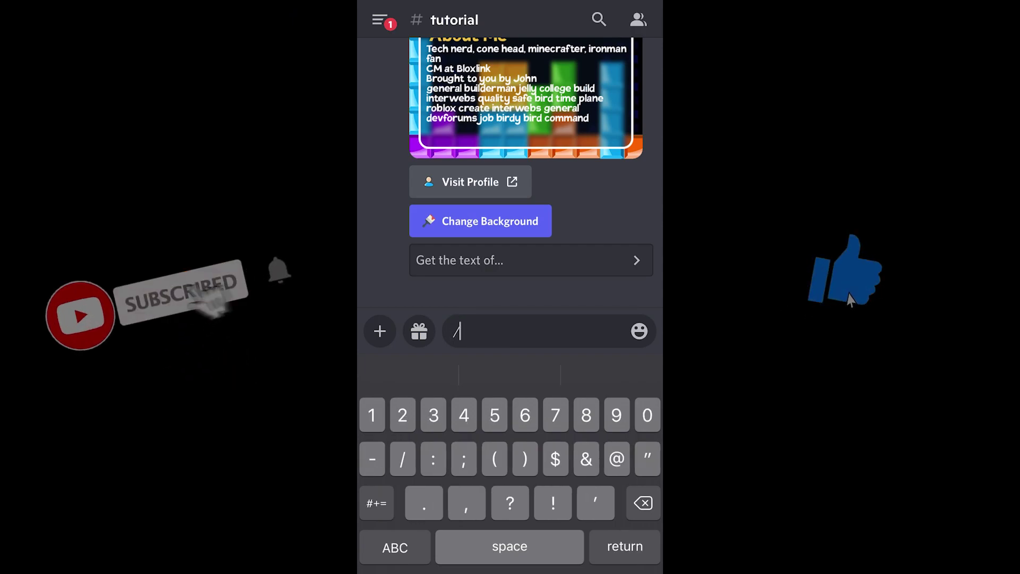
{"action": "type", "text": "getin"}
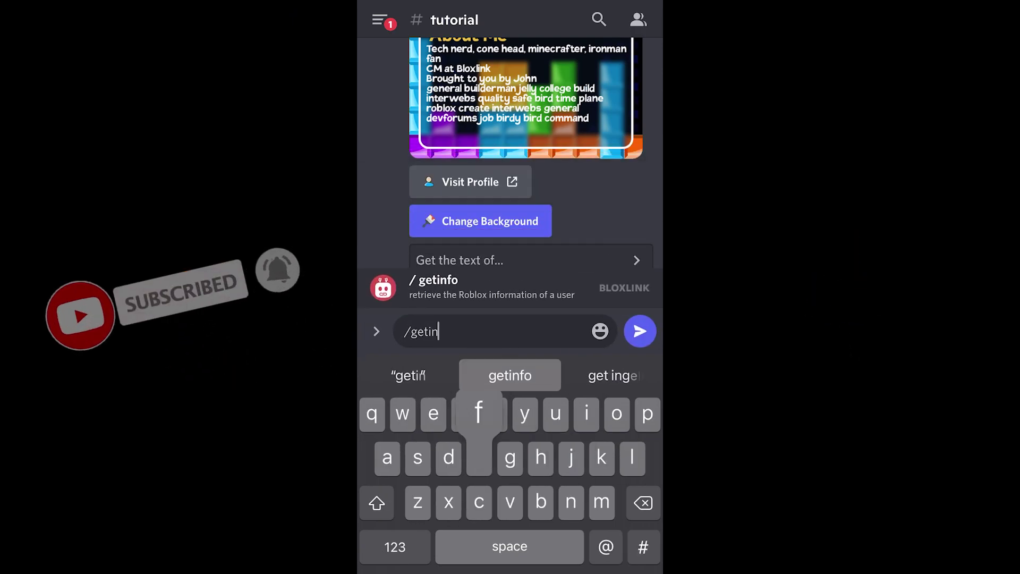
{"action": "type", "text": "fo discord_user:"}
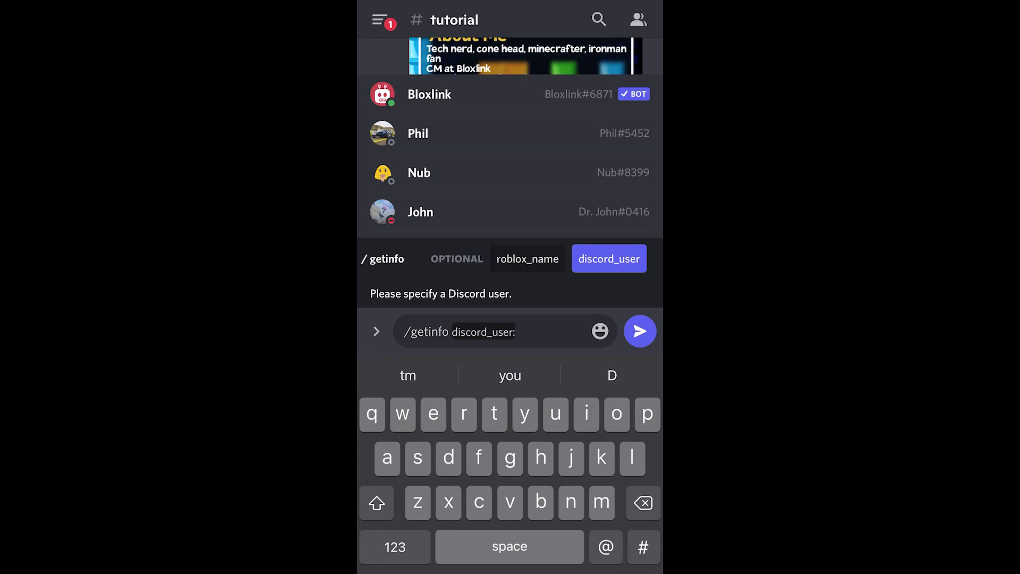
{"action": "type", "text": "john"}
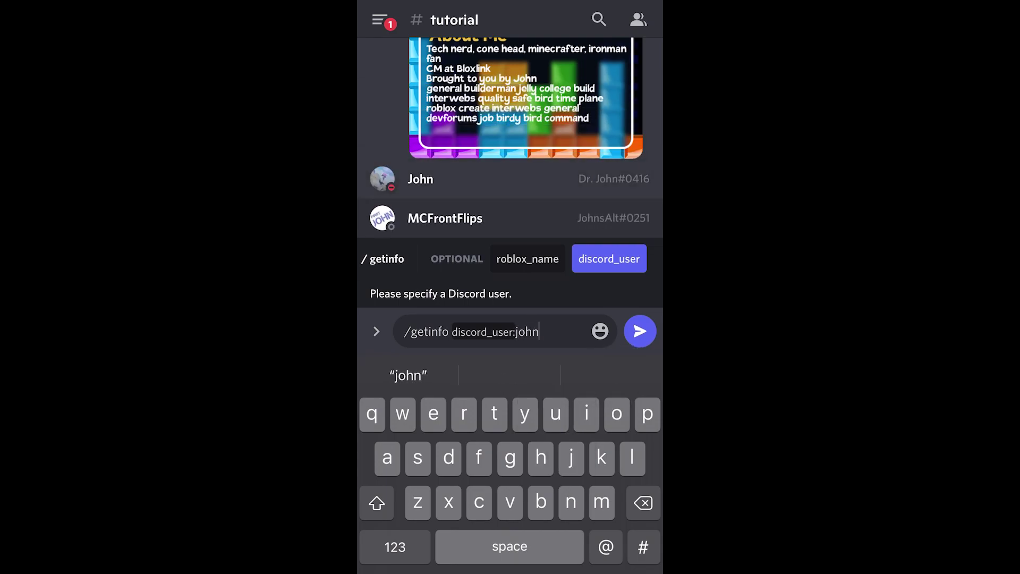
{"action": "left_click", "coordinate": [421, 179]}
{"action": "left_click", "coordinate": [640, 331]}
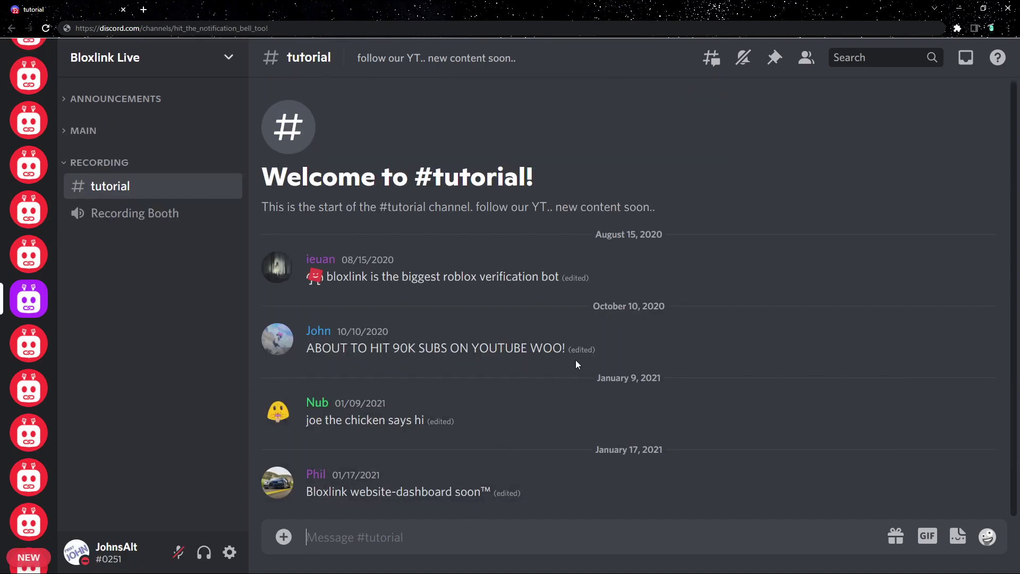
{"action": "type", "text": "/getinfo"}
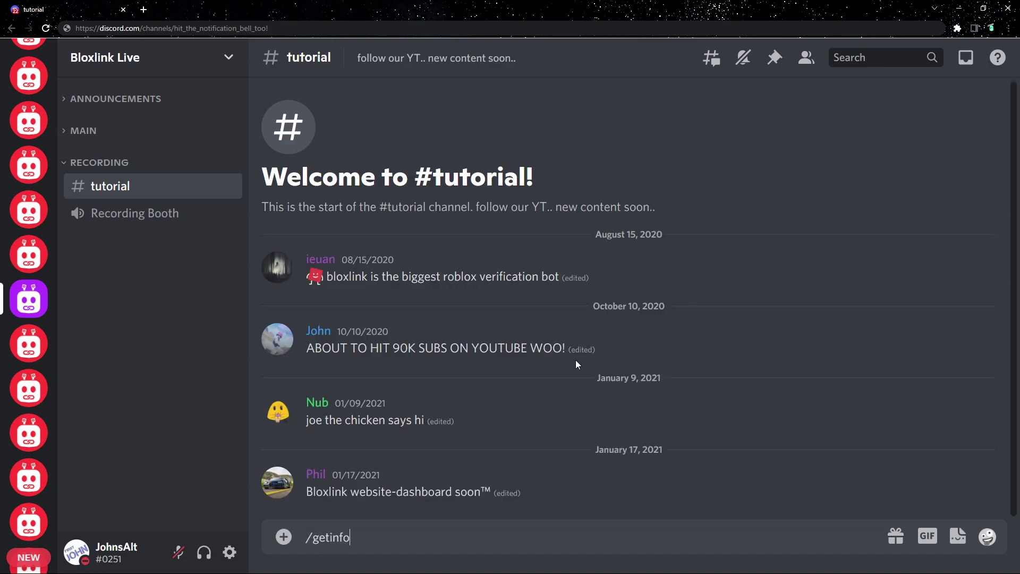
{"action": "key", "text": "ctrl+a"}
{"action": "type", "text": "/verify"}
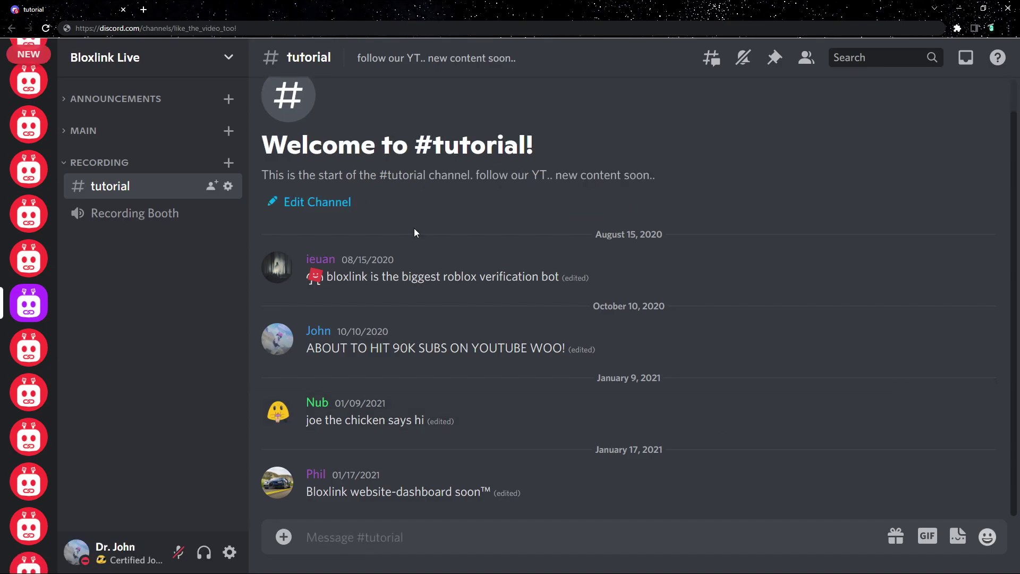
{"action": "left_click", "coordinate": [194, 66]}
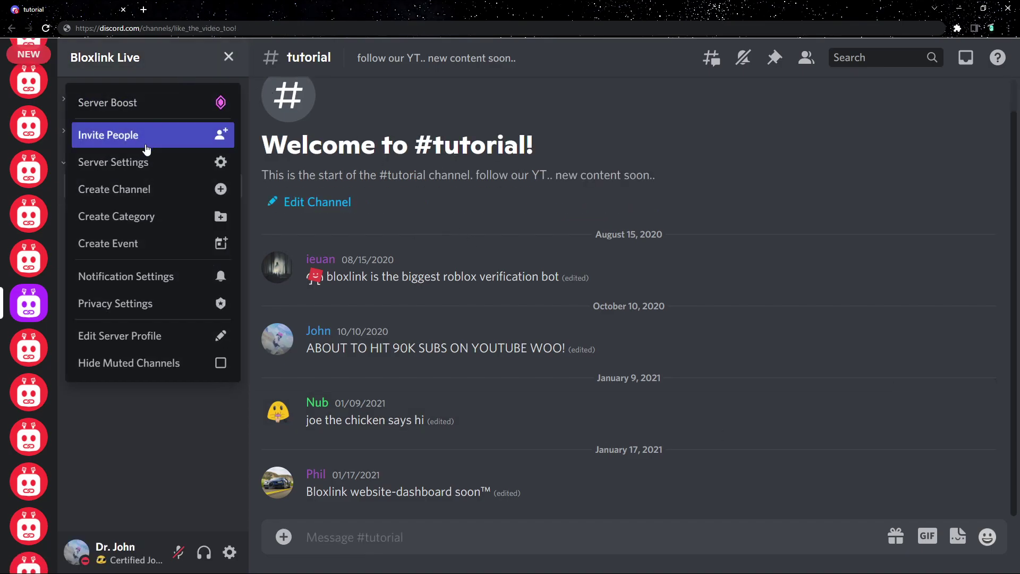
{"action": "left_click", "coordinate": [207, 159]}
{"action": "left_click", "coordinate": [169, 145]}
{"action": "scroll", "coordinate": [394, 372], "scroll_direction": "down", "scroll_amount": 5}
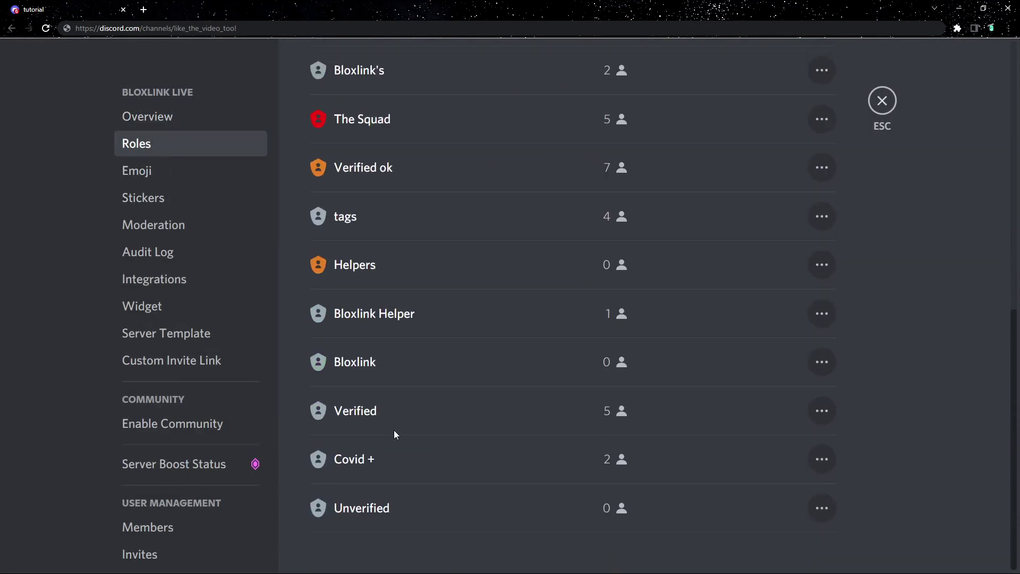
{"action": "left_click", "coordinate": [388, 502]}
{"action": "left_click", "coordinate": [372, 481]}
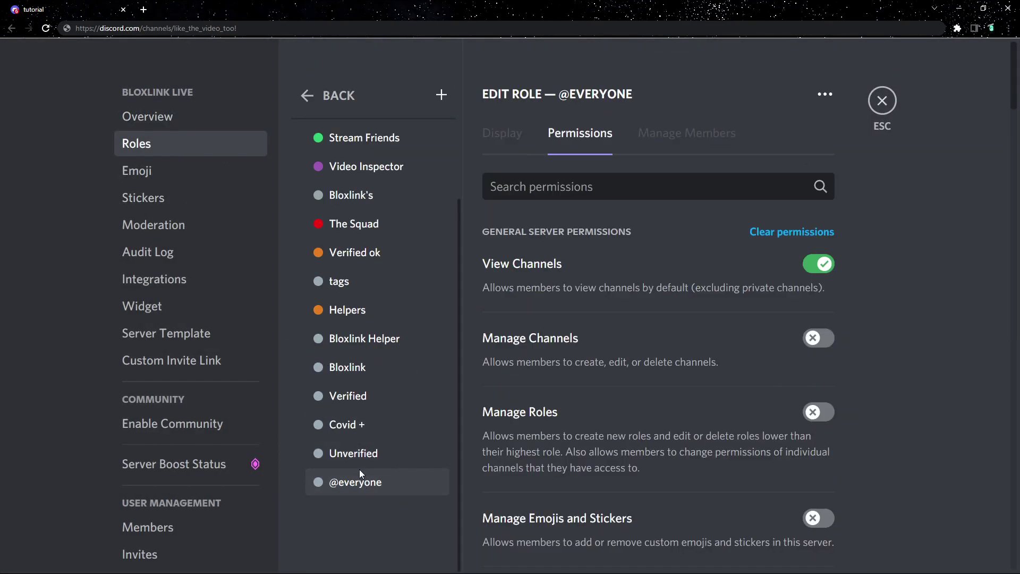
{"action": "scroll", "coordinate": [627, 319], "scroll_direction": "down", "scroll_amount": 8}
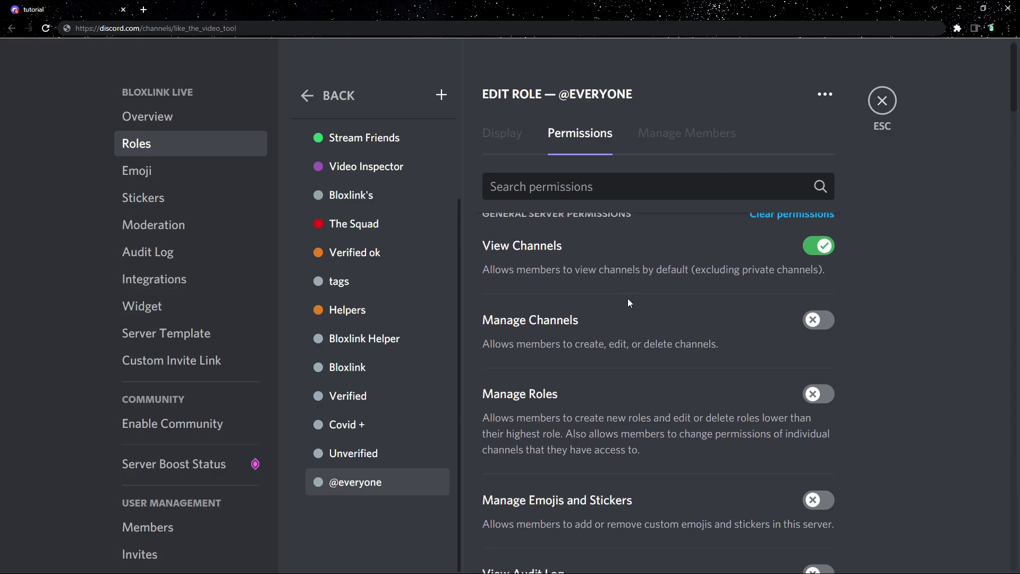
{"action": "scroll", "coordinate": [628, 365], "scroll_direction": "down", "scroll_amount": 15}
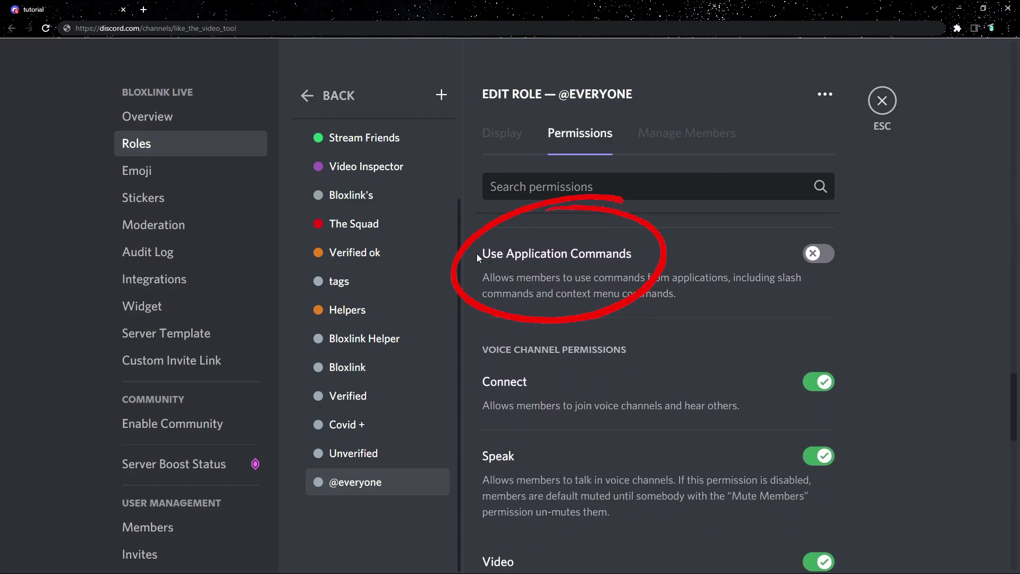
{"action": "left_click", "coordinate": [819, 254]}
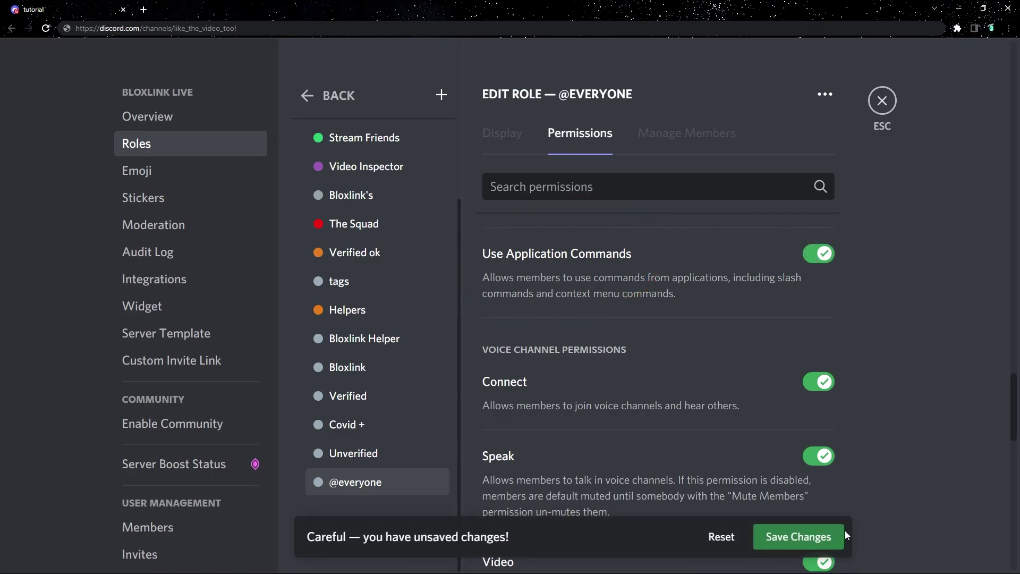
{"action": "left_click", "coordinate": [842, 536]}
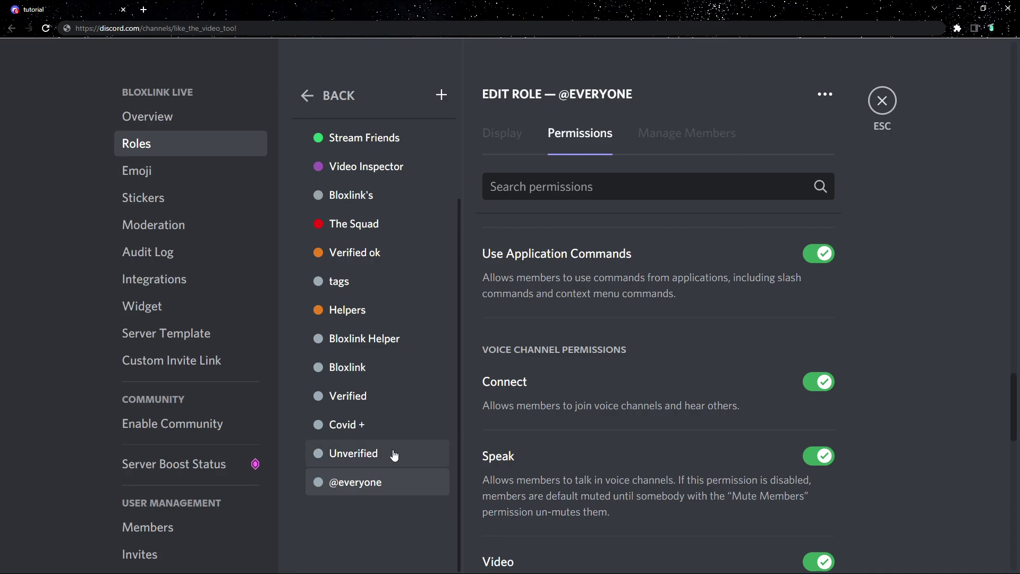
Back in #tutorial, send /getinfo with the roblox_name option filled in with the member's Roblox name.
{"action": "left_click", "coordinate": [882, 102]}
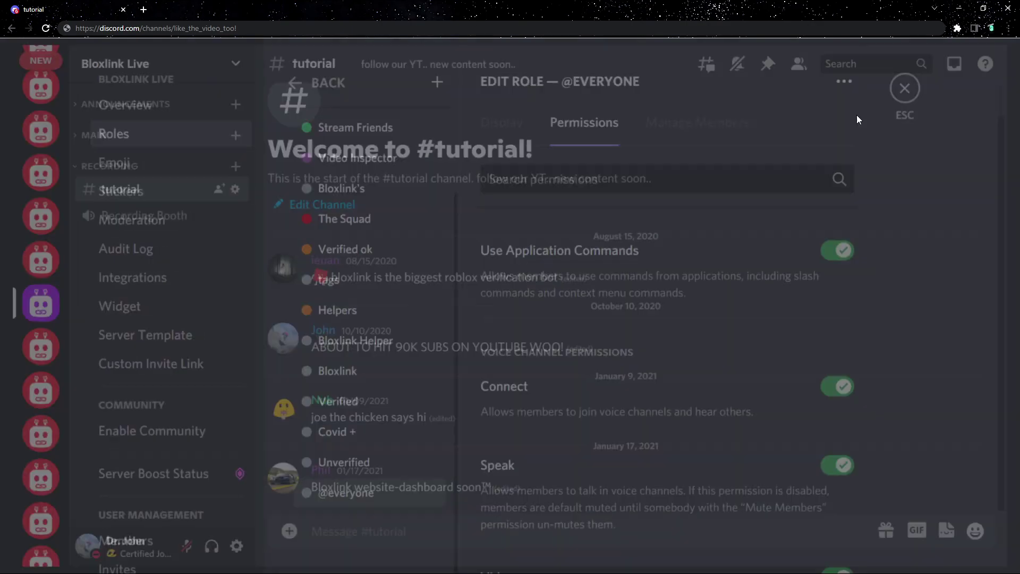
{"action": "type", "text": "/getinfo"}
{"action": "key", "text": "Tab"}
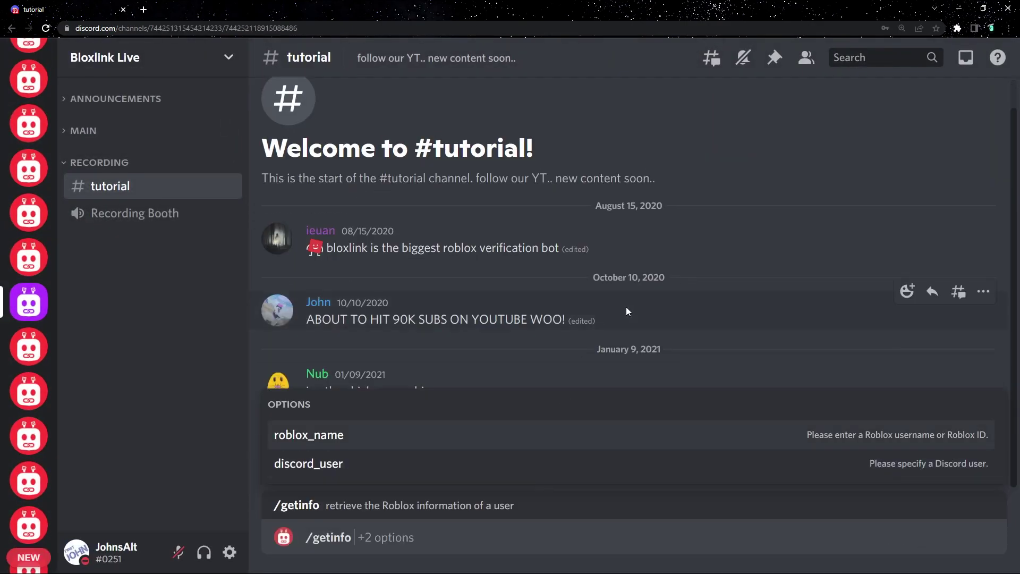
{"action": "key", "text": "Tab"}
{"action": "type", "text": "john"}
{"action": "key", "text": "Return"}
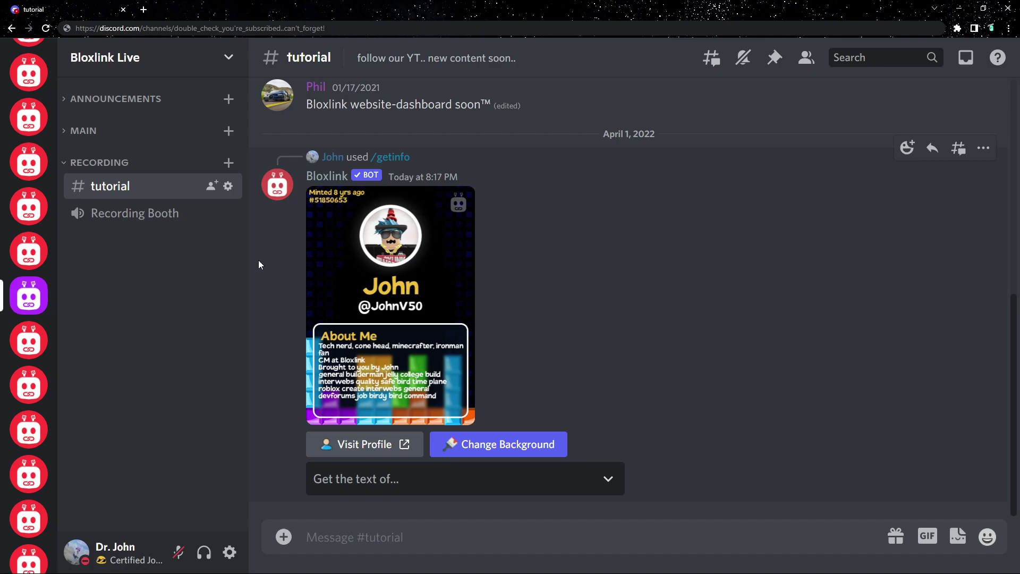
{"action": "left_click", "coordinate": [228, 186]}
{"action": "left_click", "coordinate": [212, 144]}
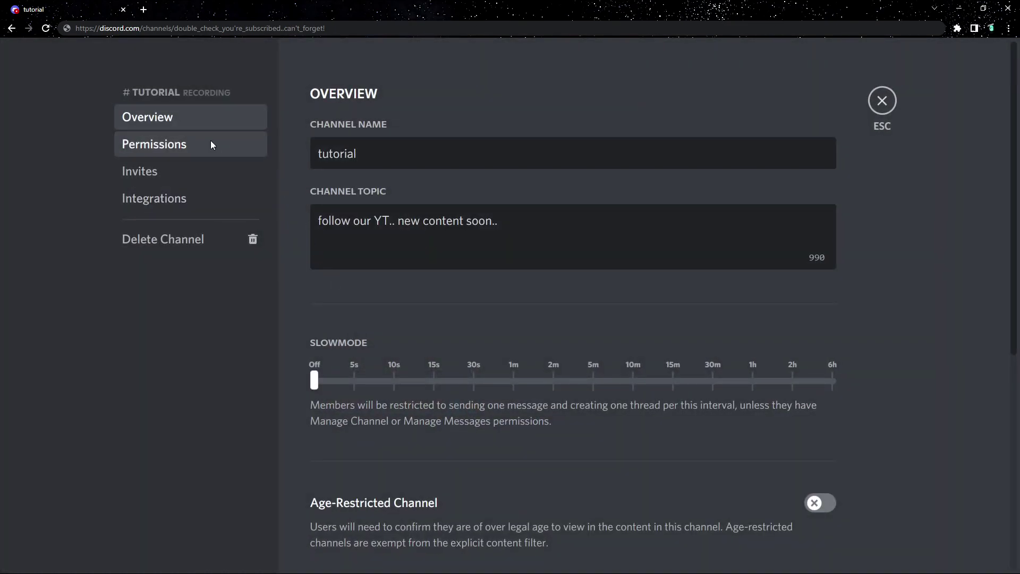
{"action": "scroll", "coordinate": [350, 329], "scroll_direction": "down", "scroll_amount": 2}
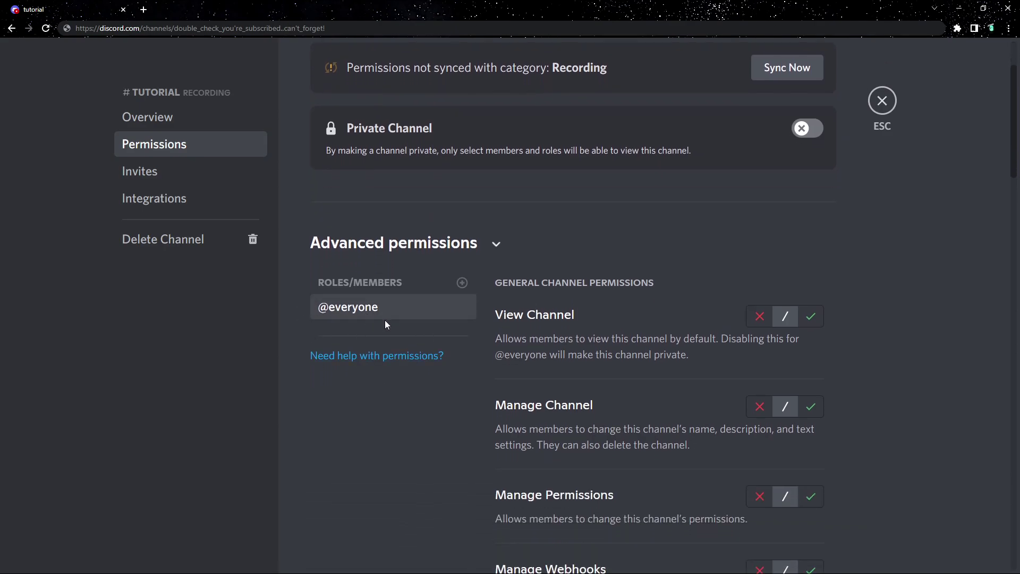
{"action": "scroll", "coordinate": [588, 340], "scroll_direction": "down", "scroll_amount": 20}
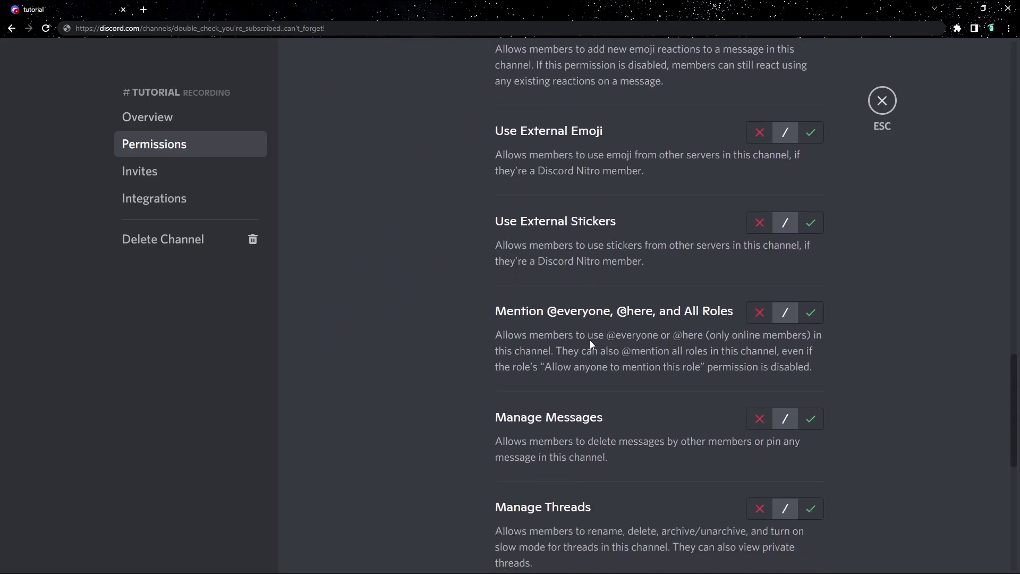
{"action": "scroll", "coordinate": [591, 345], "scroll_direction": "down", "scroll_amount": 9}
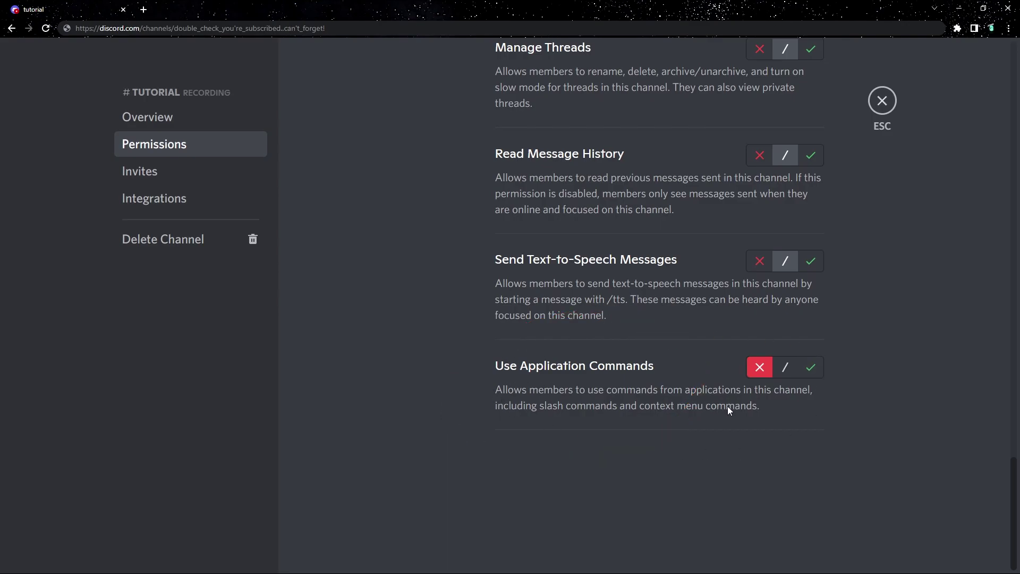
{"action": "left_click", "coordinate": [813, 368]}
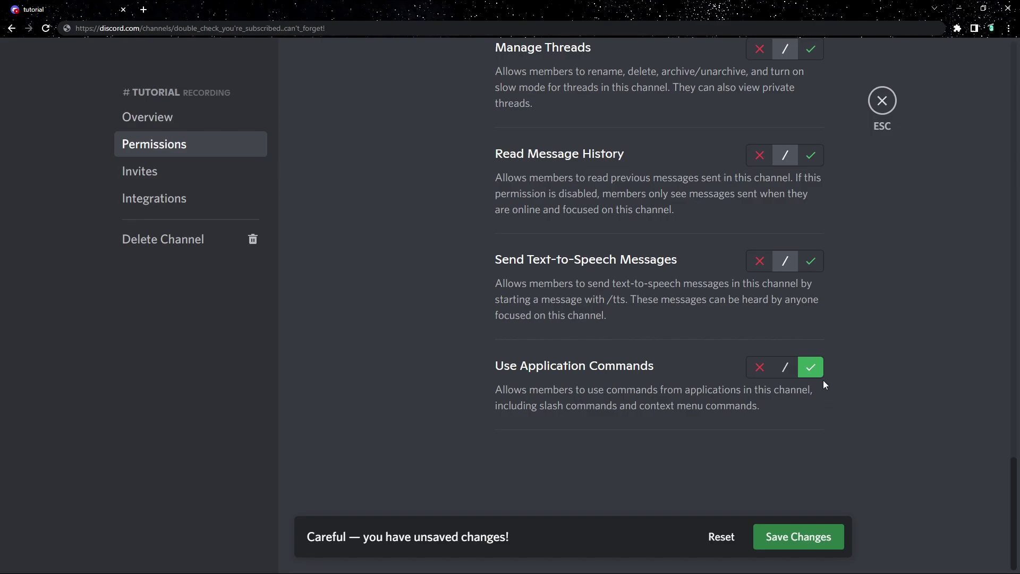
{"action": "left_click", "coordinate": [816, 540]}
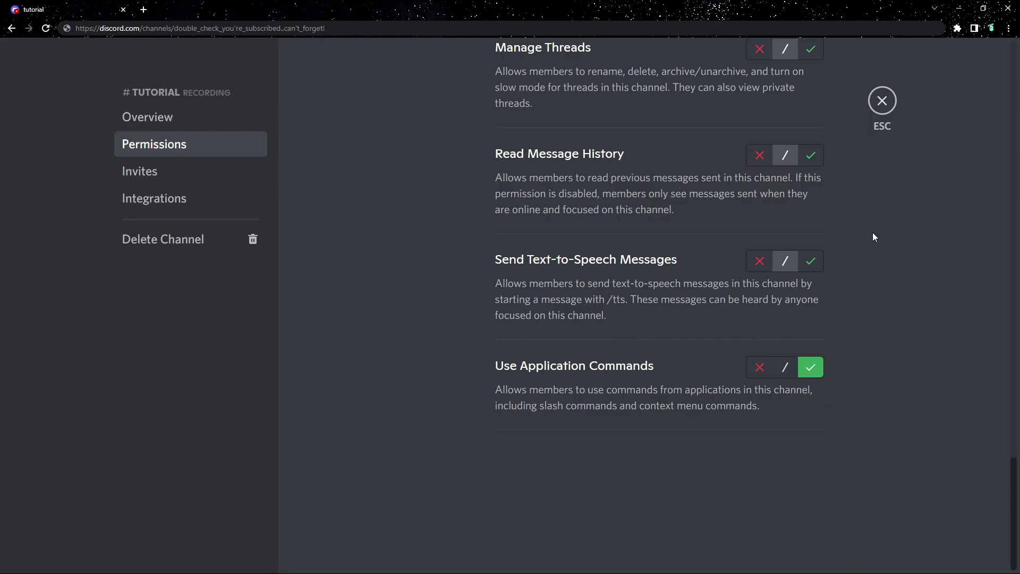
{"action": "left_click", "coordinate": [882, 100]}
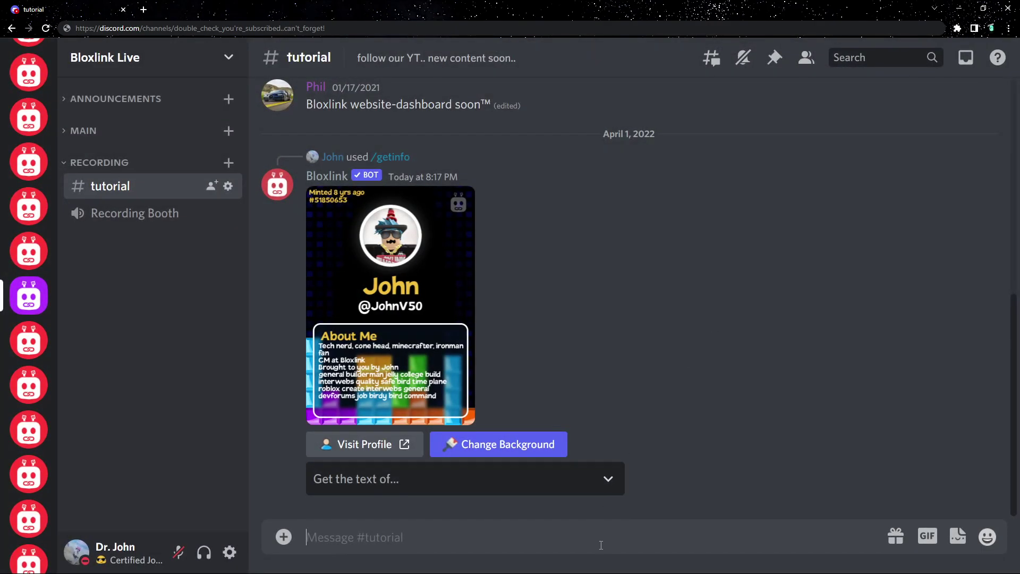
Send /getinfo in #tutorial with the server owner's member account picked as discord_user.
{"action": "type", "text": "/getinfo"}
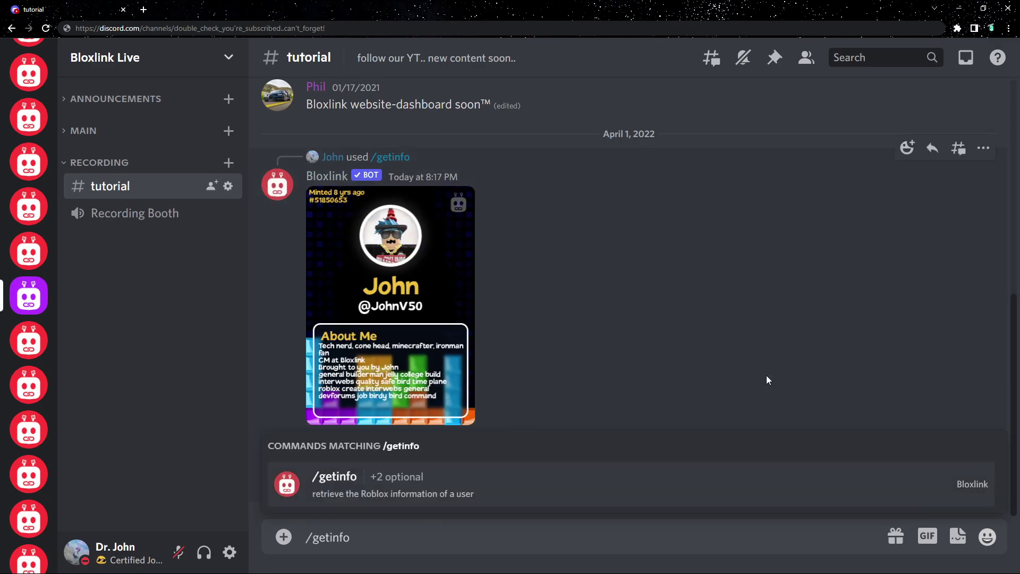
{"action": "left_click", "coordinate": [664, 481]}
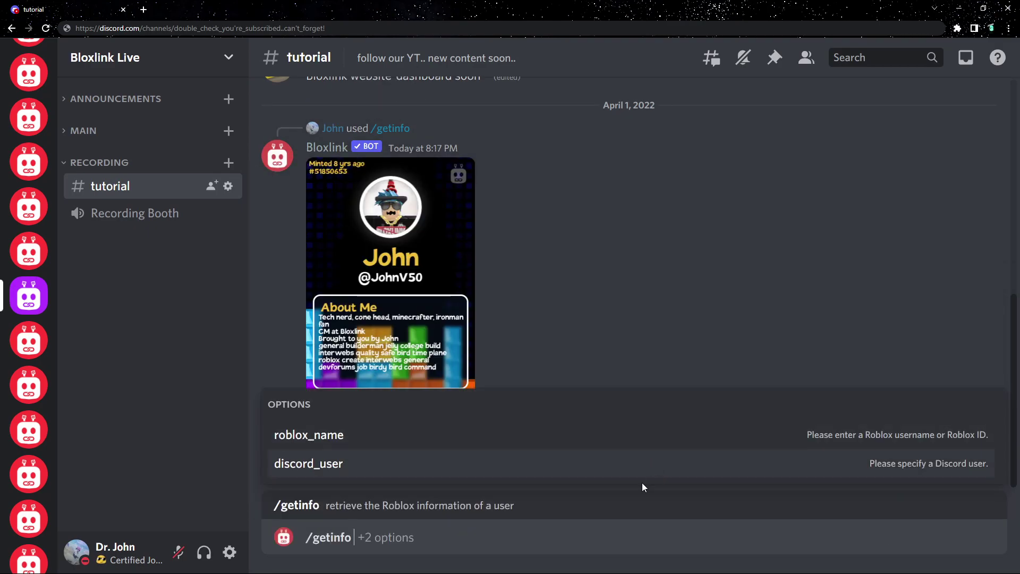
{"action": "left_click", "coordinate": [648, 473]}
{"action": "left_click", "coordinate": [503, 429]}
{"action": "key", "text": "Return"}
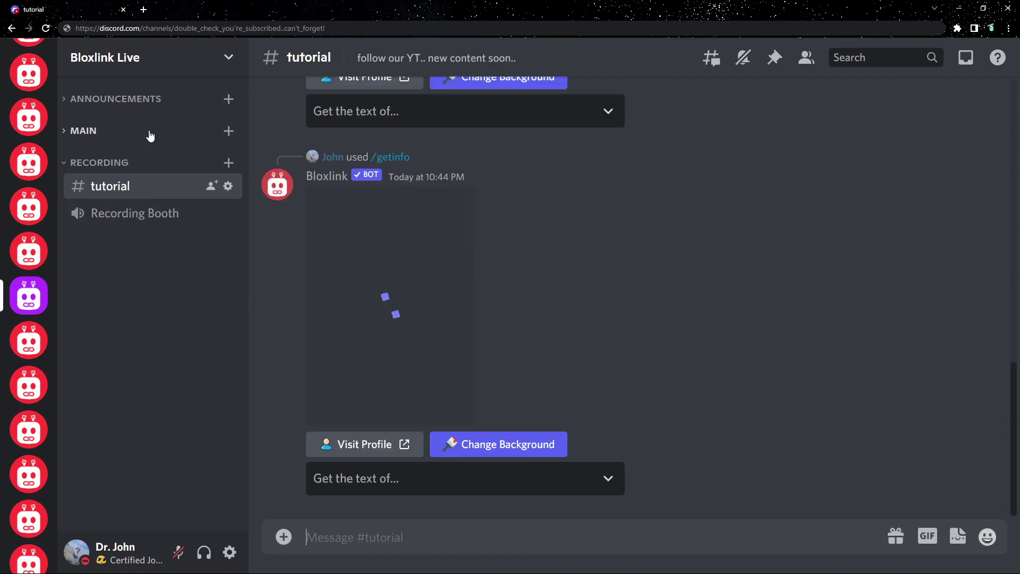
{"action": "left_click", "coordinate": [150, 132]}
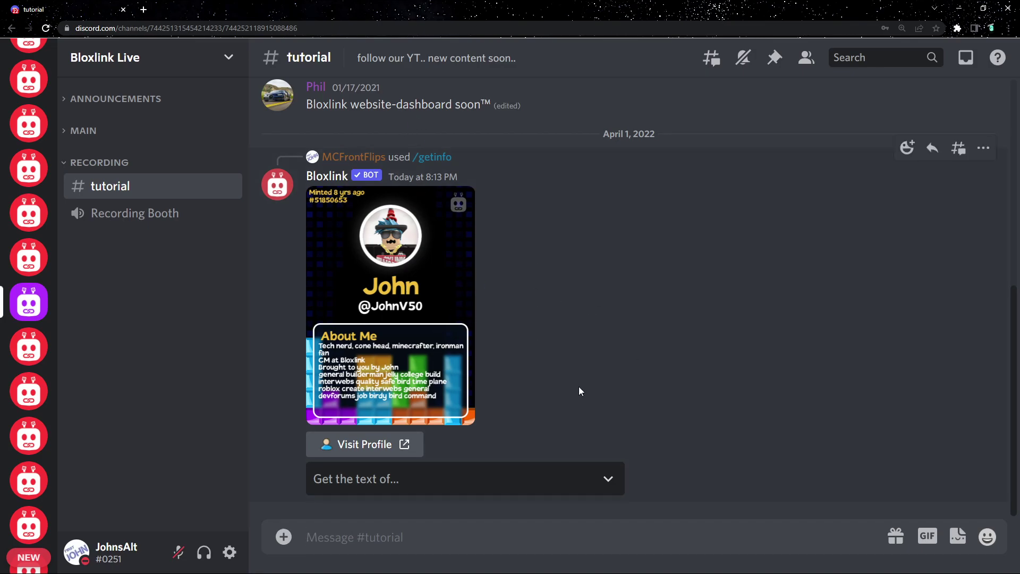
Re-invite Bloxlink from its profile with Add to Server, selecting the target server.
{"action": "left_click", "coordinate": [281, 192]}
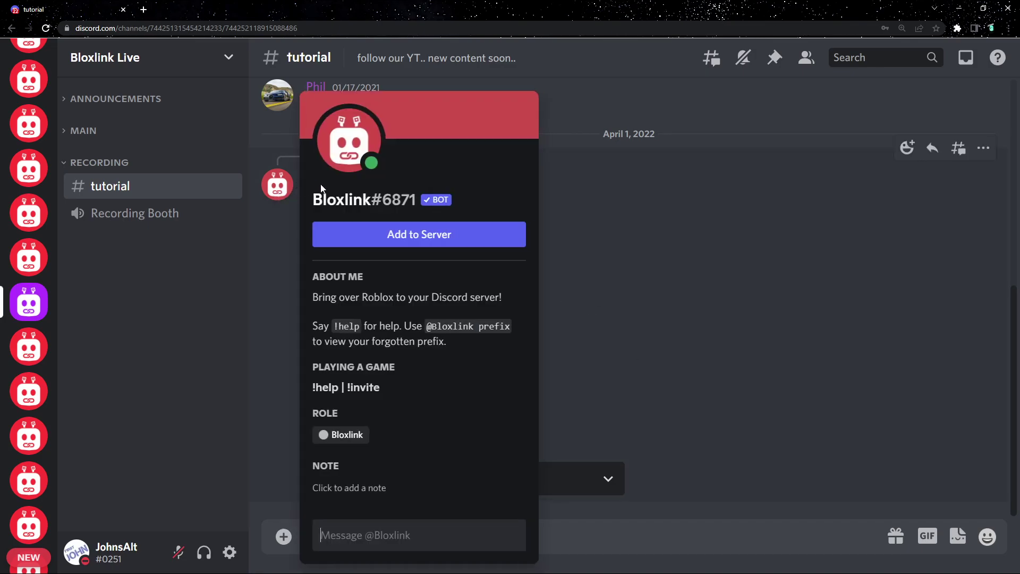
{"action": "left_click", "coordinate": [385, 237]}
{"action": "left_click", "coordinate": [590, 437]}
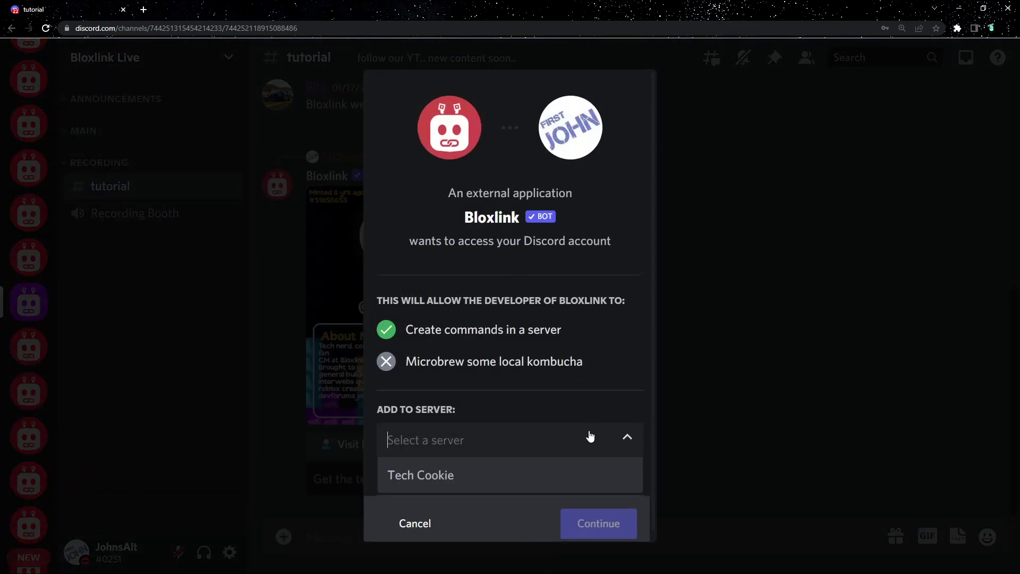
{"action": "left_click", "coordinate": [565, 419]}
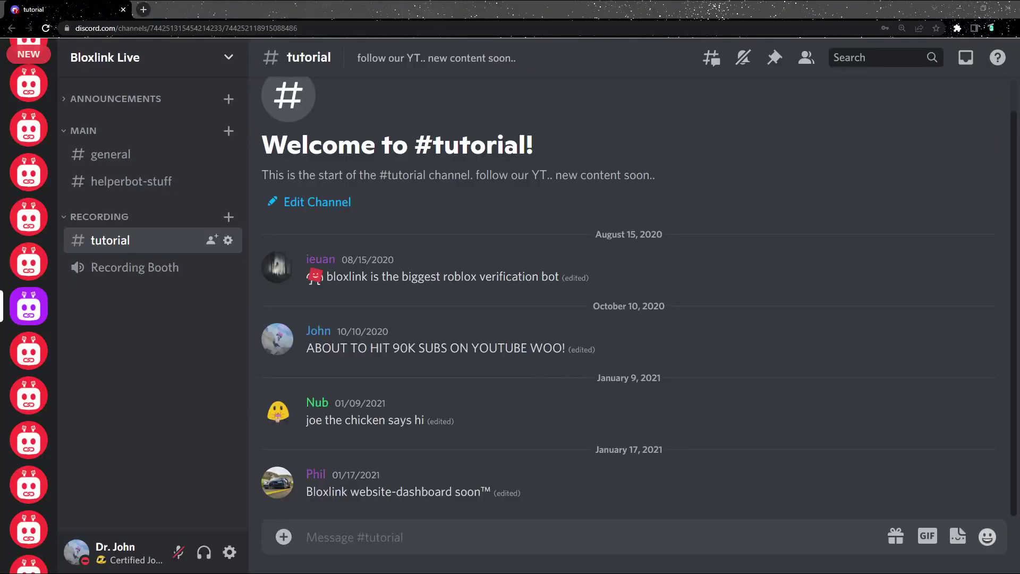
Send /getinfo again in #tutorial with the server owner's member account as discord_user.
{"action": "triple_click", "coordinate": [603, 342]}
{"action": "left_click", "coordinate": [683, 406]}
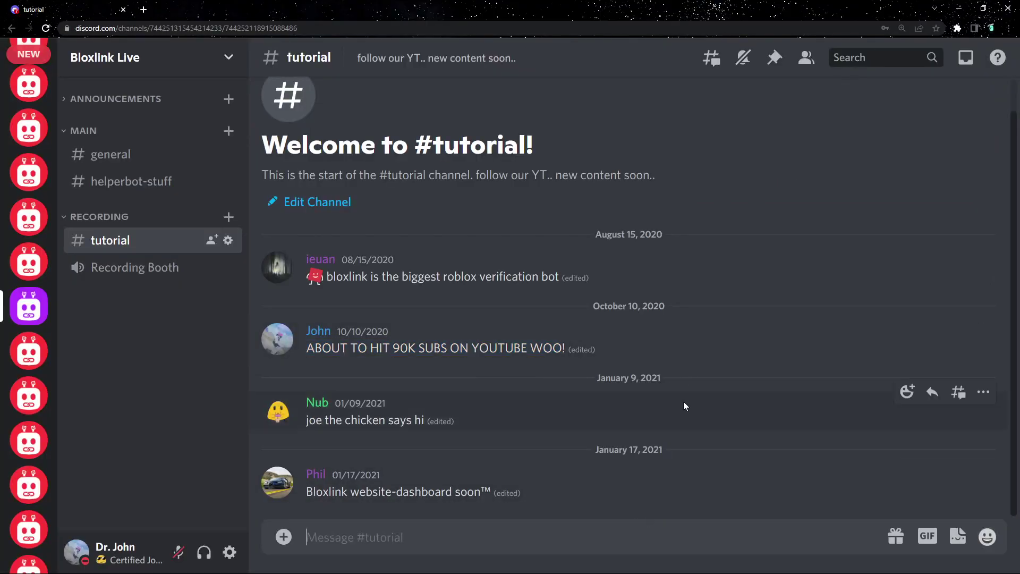
{"action": "type", "text": "/getinfo"}
{"action": "key", "text": "Tab"}
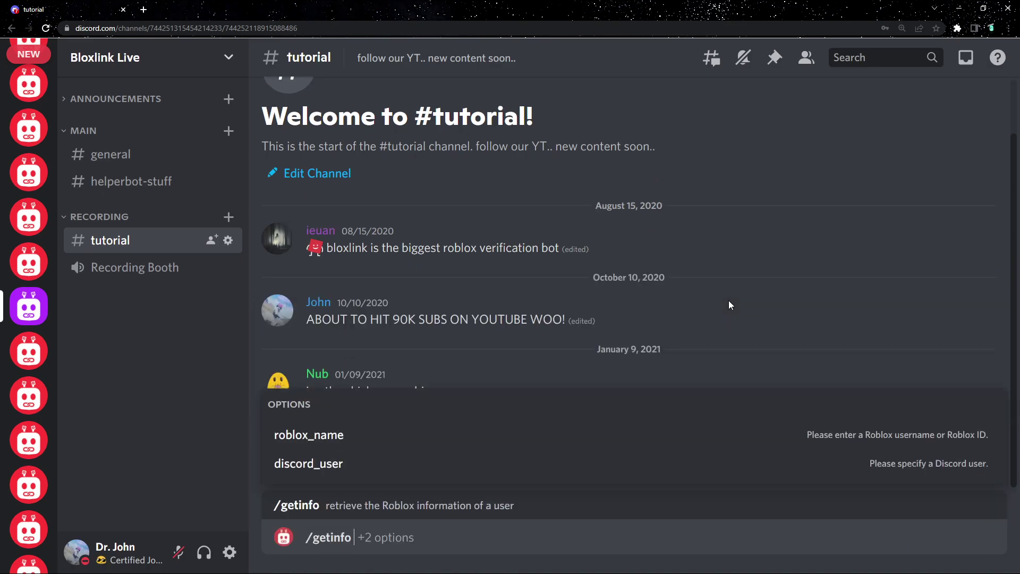
{"action": "key", "text": "Down"}
{"action": "key", "text": "Tab"}
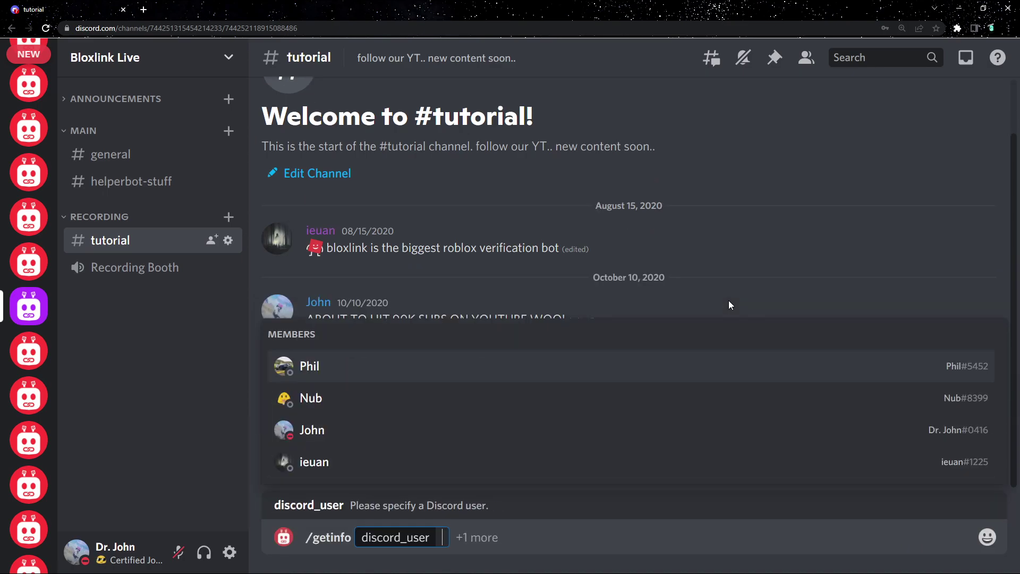
{"action": "key", "text": "Down"}
{"action": "key", "text": "Down"}
{"action": "key", "text": "Tab"}
{"action": "key", "text": "Return"}
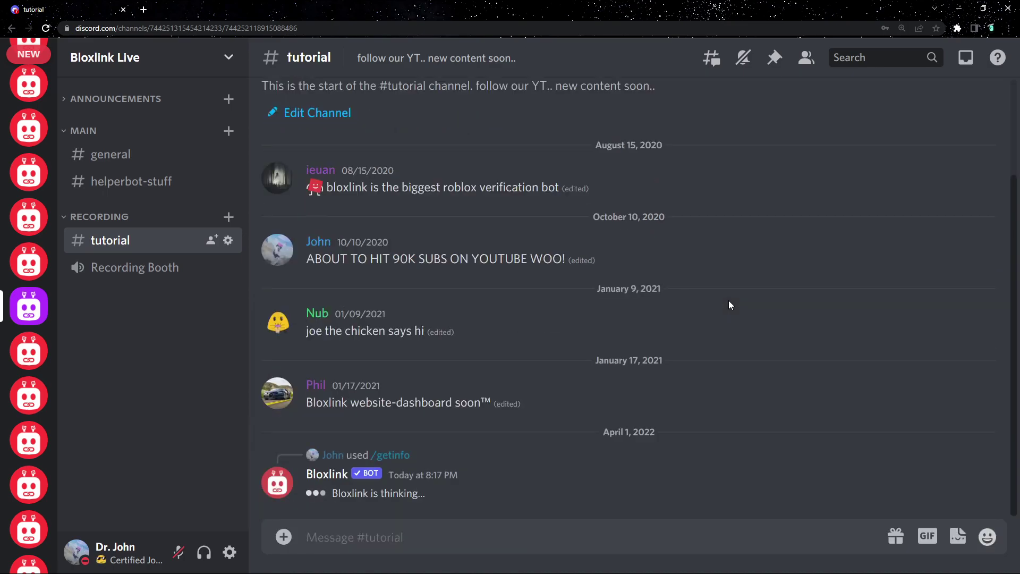